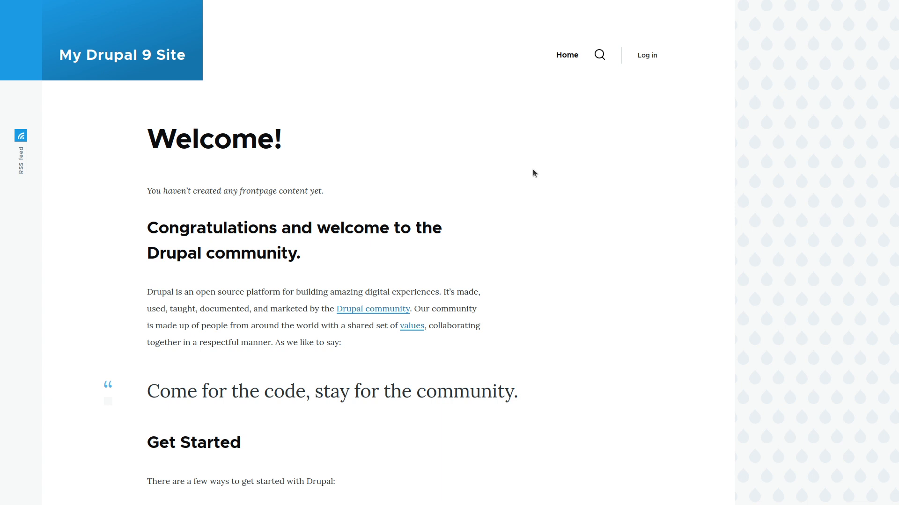
# Step: Skim the CNN Business and Fox Business AI-and-jobs article tabs, then return to the Drupal tab
pyautogui.hotkey('ctrl', 'Tab')
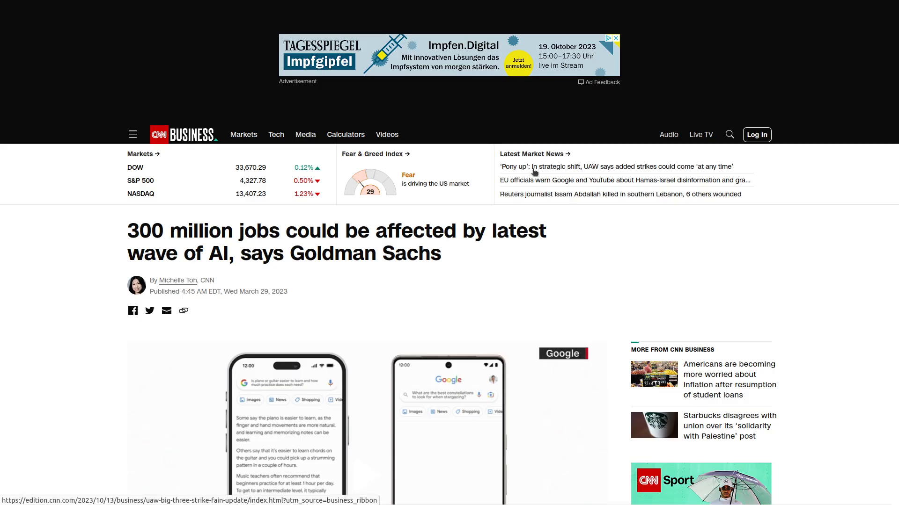
pyautogui.hotkey('ctrl', 'Tab')
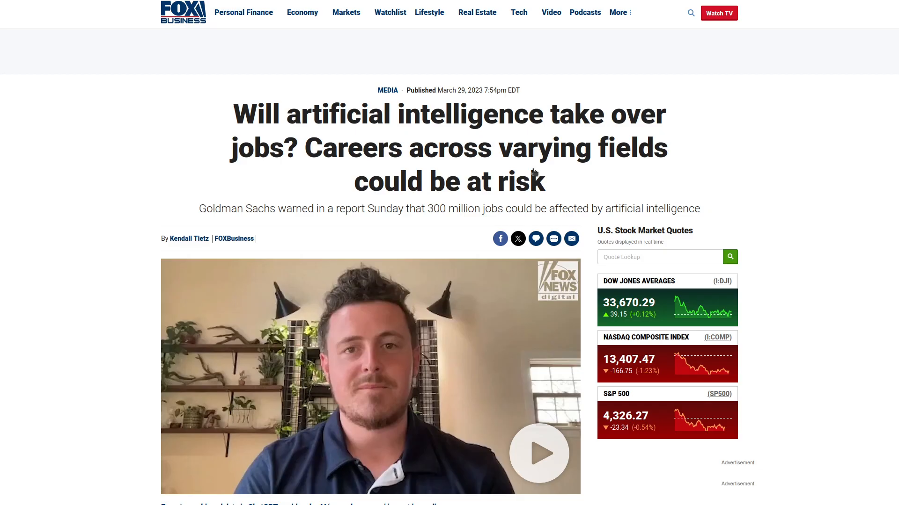
pyautogui.hotkey('ctrl', 'shift', 'Tab')
pyautogui.hotkey('ctrl', 'shift', 'Tab')
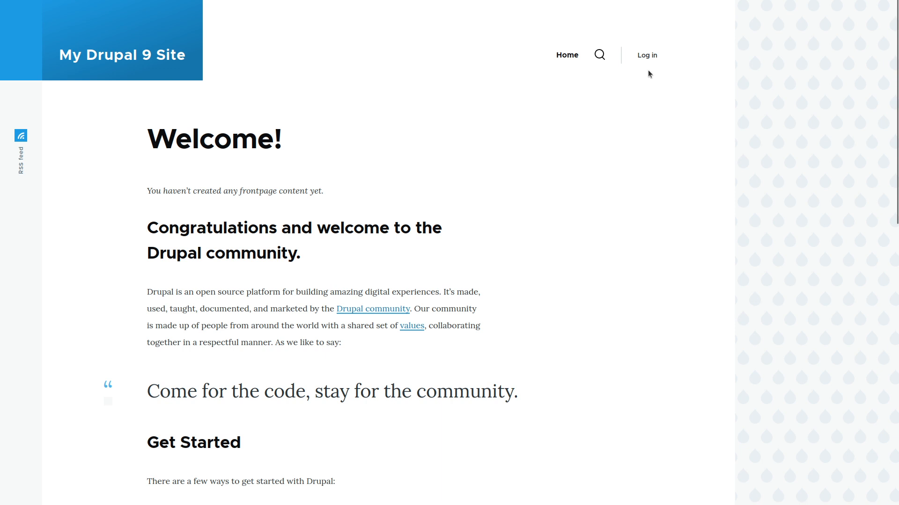
# Step: Log in to Drupal with the administrator username and password
pyautogui.click(646, 57)
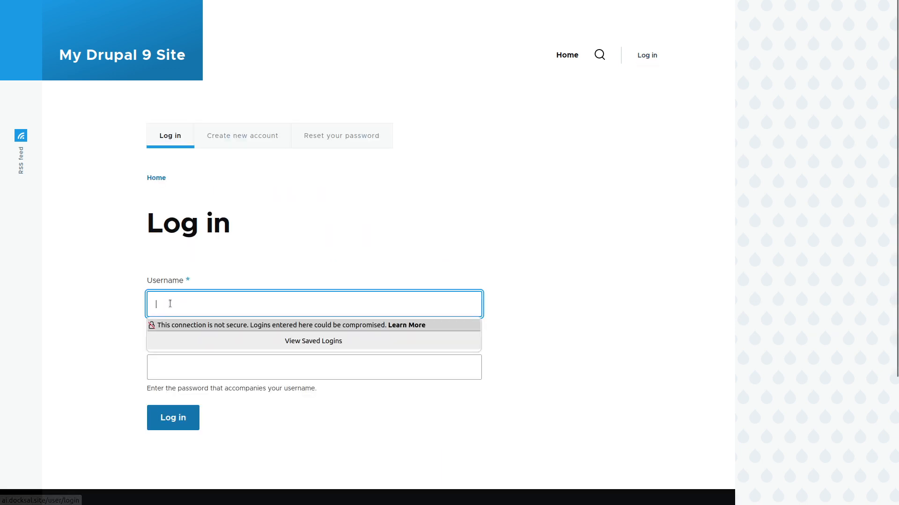
pyautogui.write('admin')
pyautogui.press('Tab')
pyautogui.write('admin')
pyautogui.press('Return')
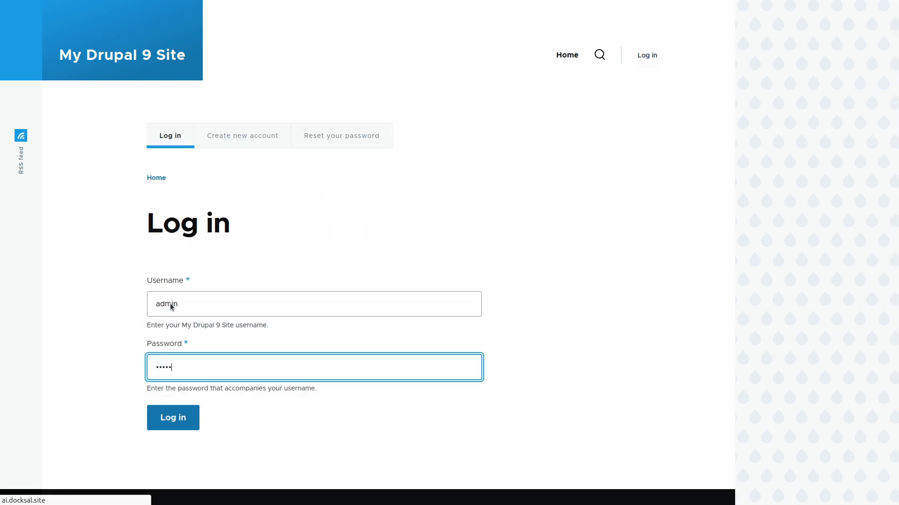
# Step: Go to Structure > Content types > Diff in Articles and open its Manage fields list
pyautogui.moveTo(101, 26)
pyautogui.moveTo(133, 85)
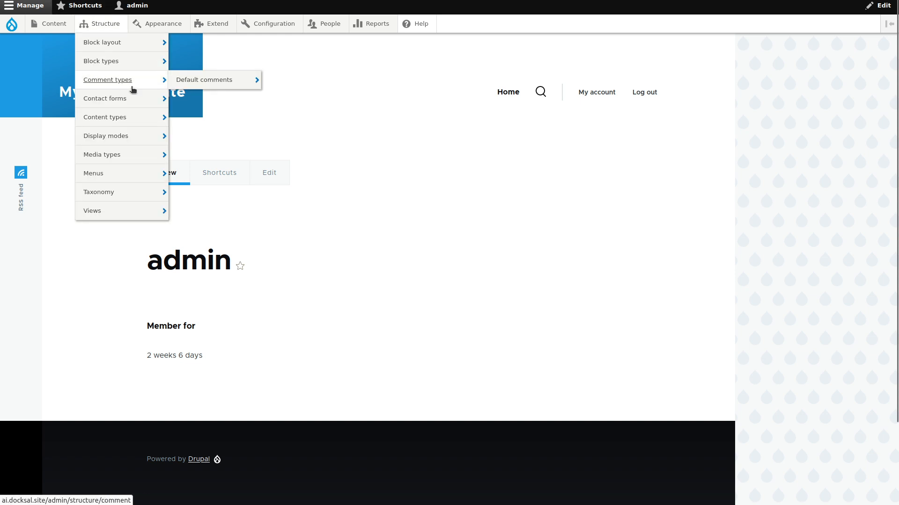
pyautogui.moveTo(141, 117)
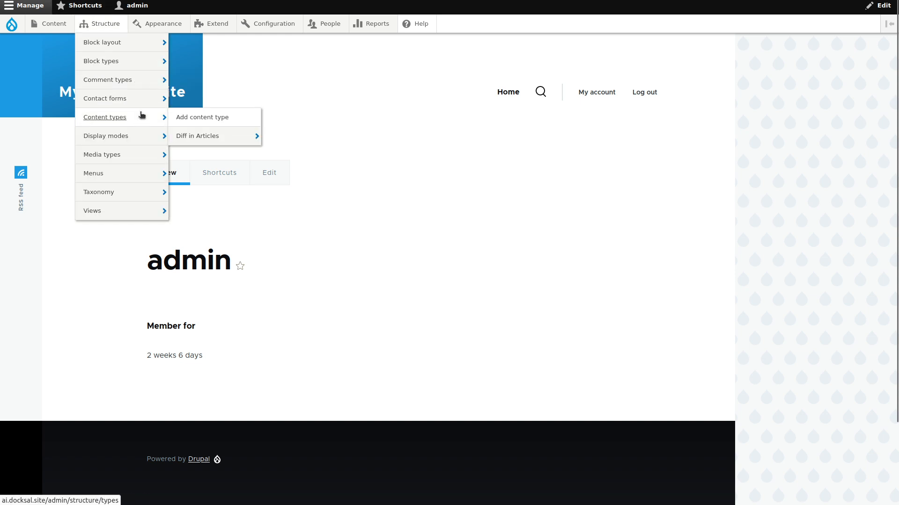
pyautogui.click(205, 136)
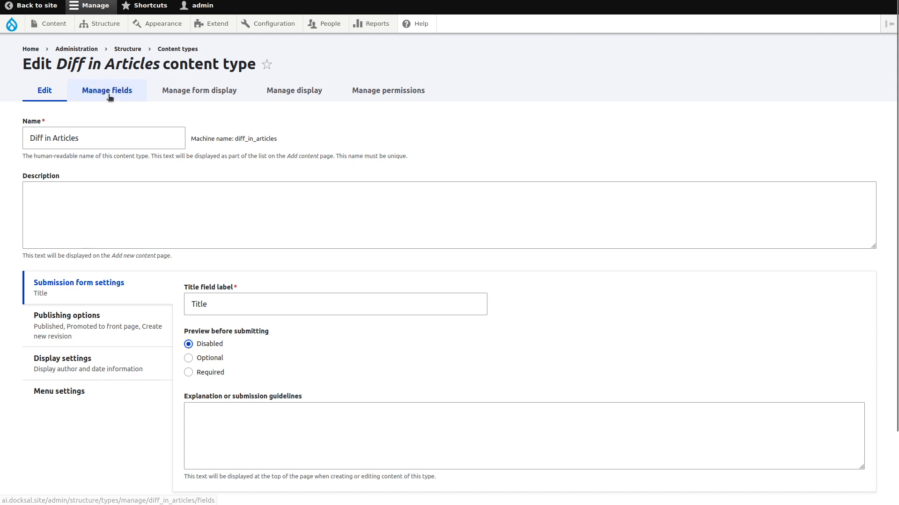
pyautogui.click(110, 97)
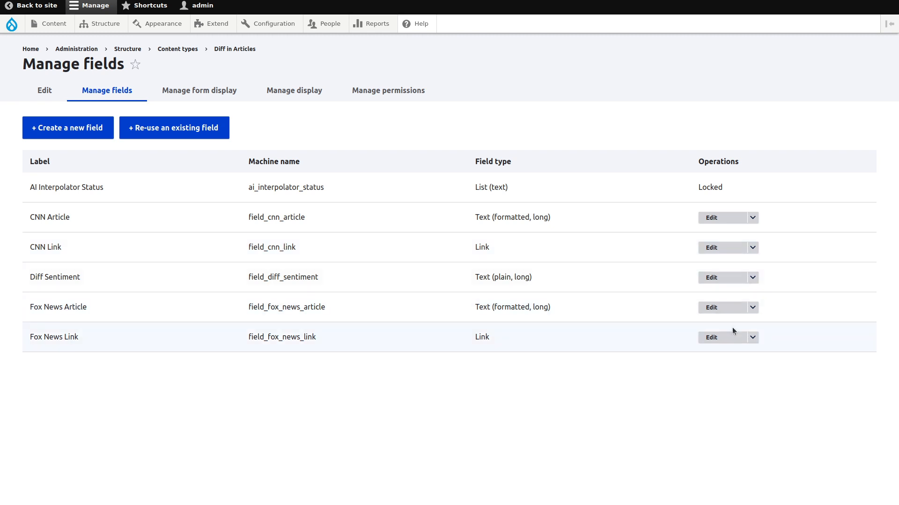
pyautogui.doubleClick(482, 336)
pyautogui.doubleClick(482, 246)
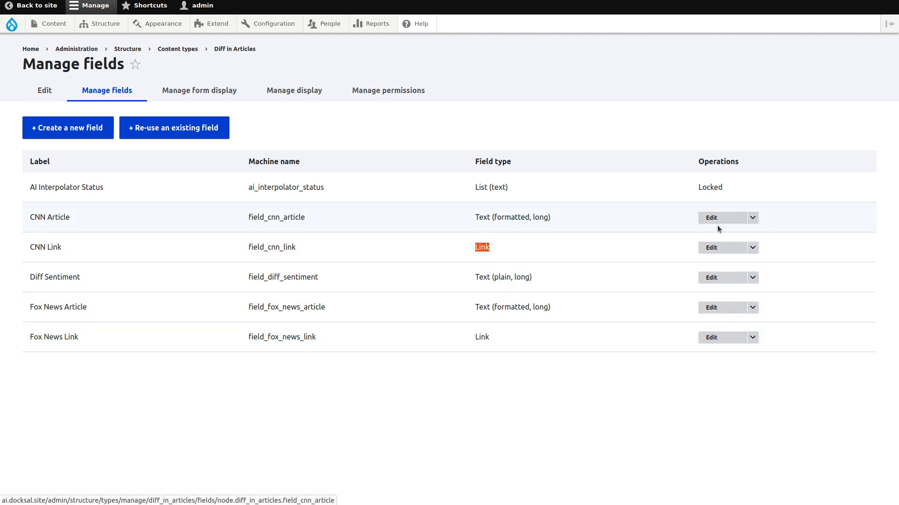
pyautogui.click(680, 240)
pyautogui.click(711, 247)
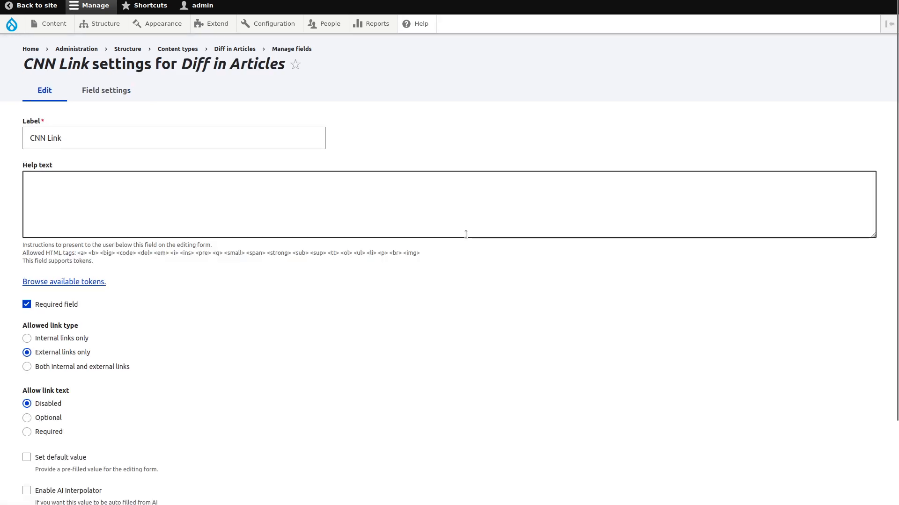
pyautogui.scroll(-2, 322, 311)
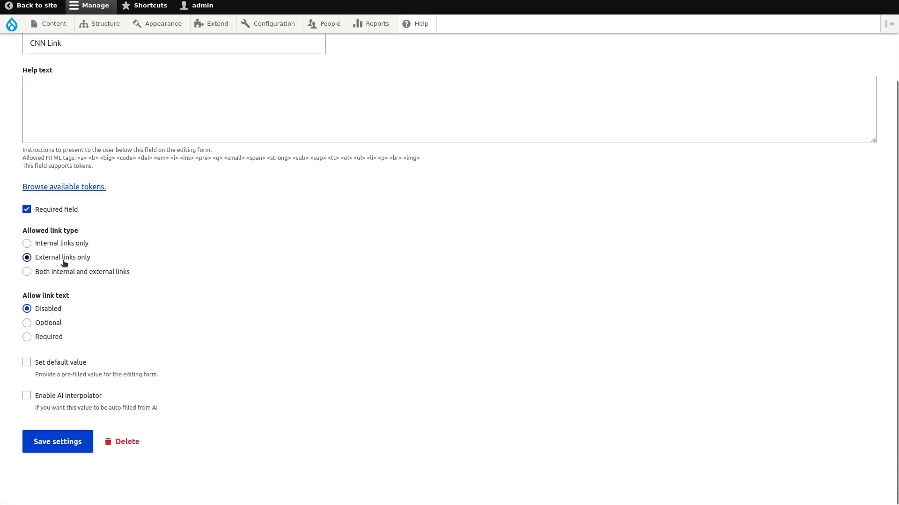
pyautogui.hotkey('alt', 'Left')
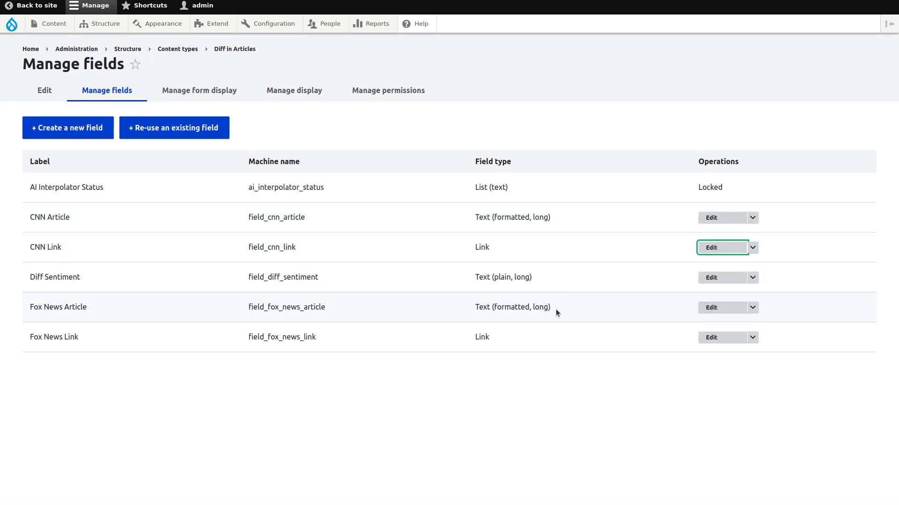
pyautogui.click(709, 309)
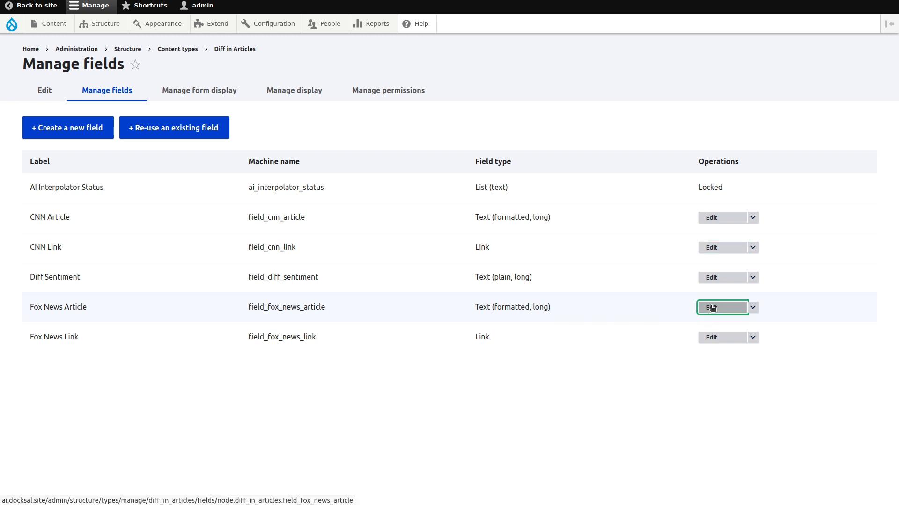
pyautogui.scroll(-5, 345, 285)
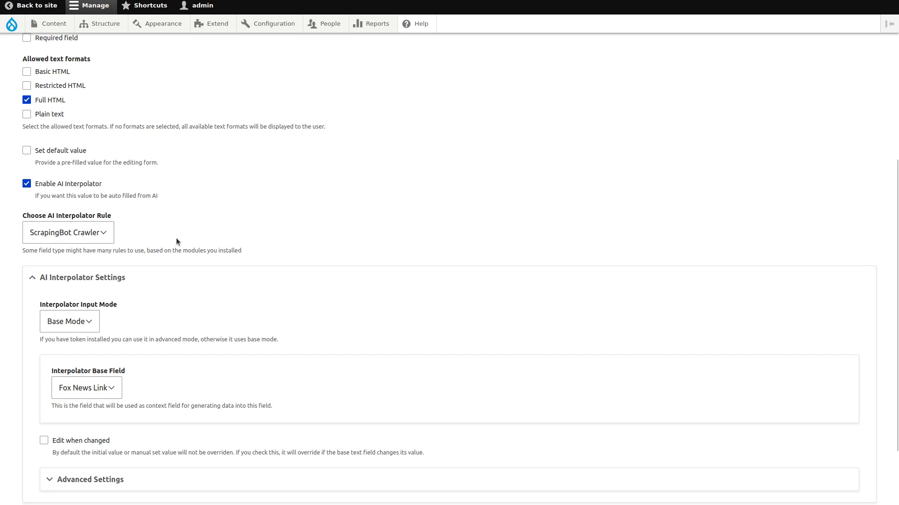
pyautogui.scroll(-2, 176, 238)
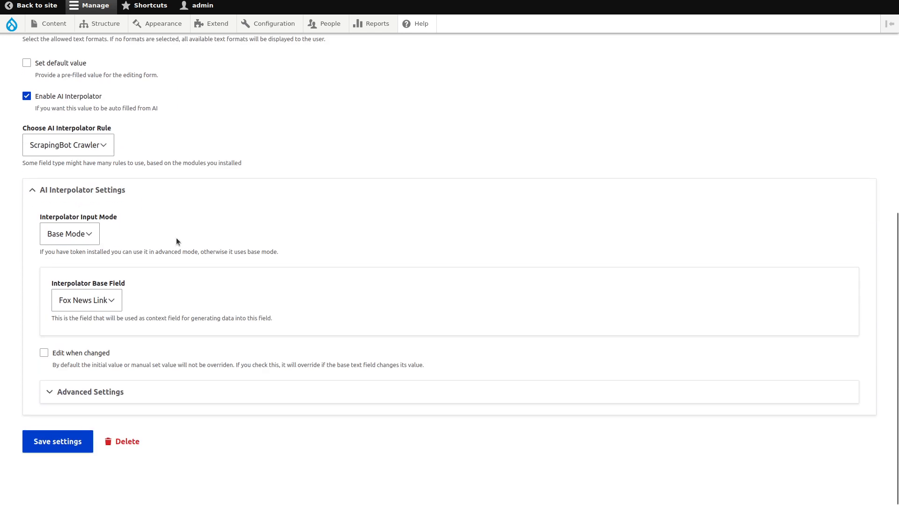
pyautogui.scroll(7, 172, 300)
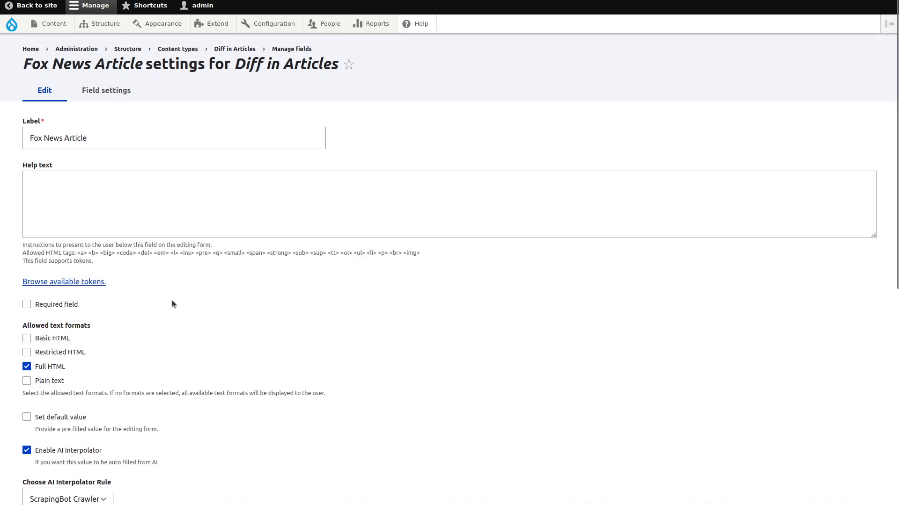
pyautogui.scroll(-7, 172, 301)
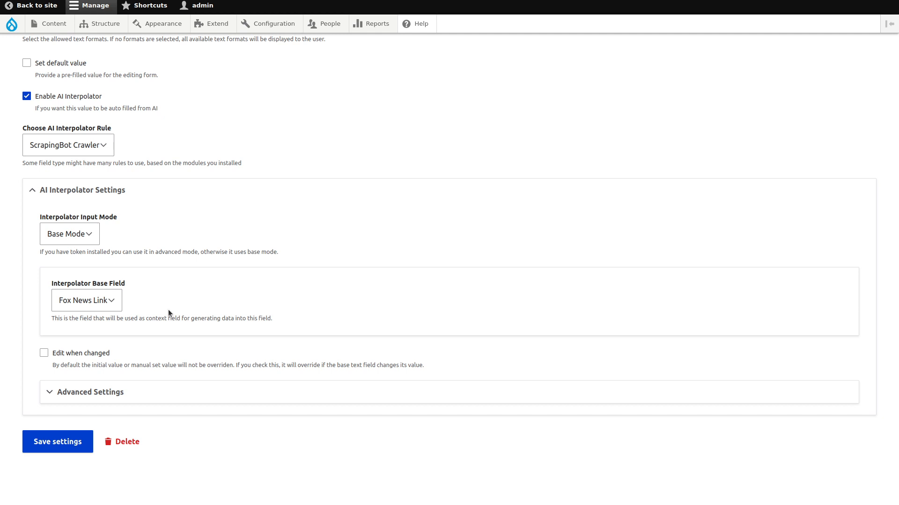
pyautogui.click(86, 391)
pyautogui.scroll(-6, 16, 325)
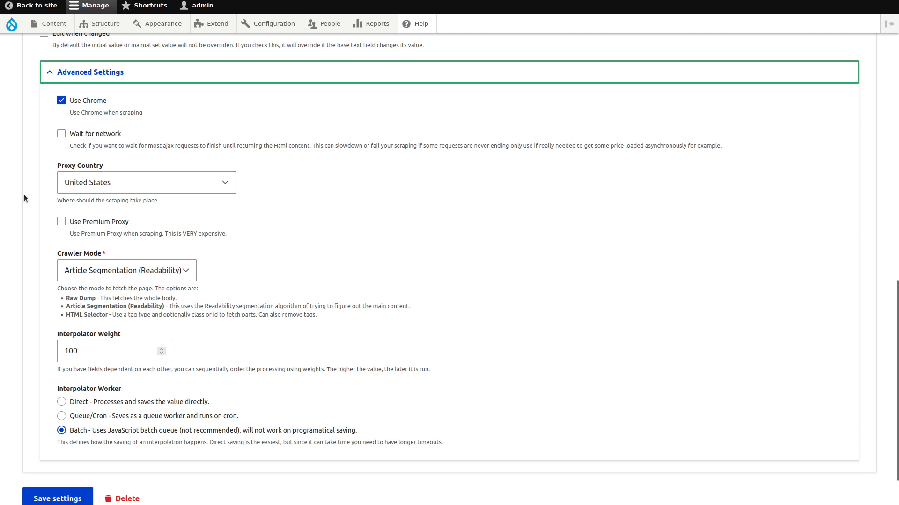
pyautogui.click(96, 271)
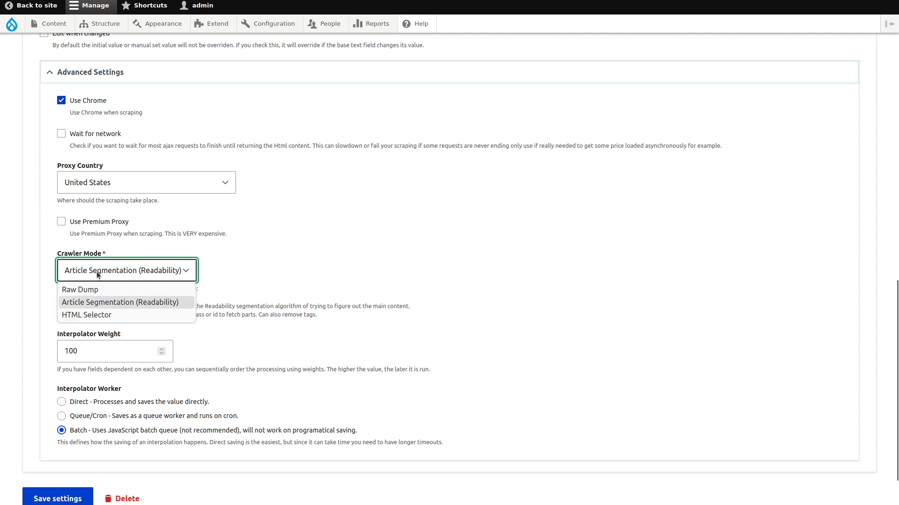
pyautogui.click(122, 304)
pyautogui.click(44, 346)
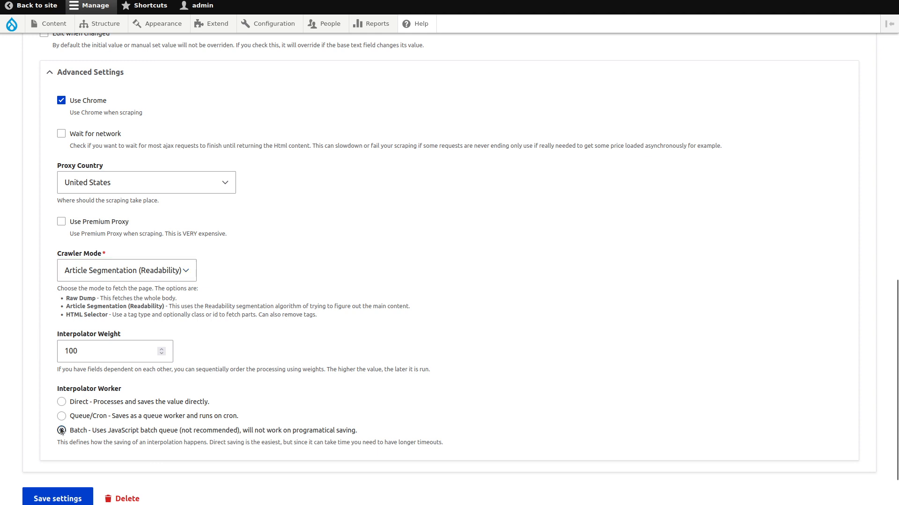
pyautogui.click(18, 2)
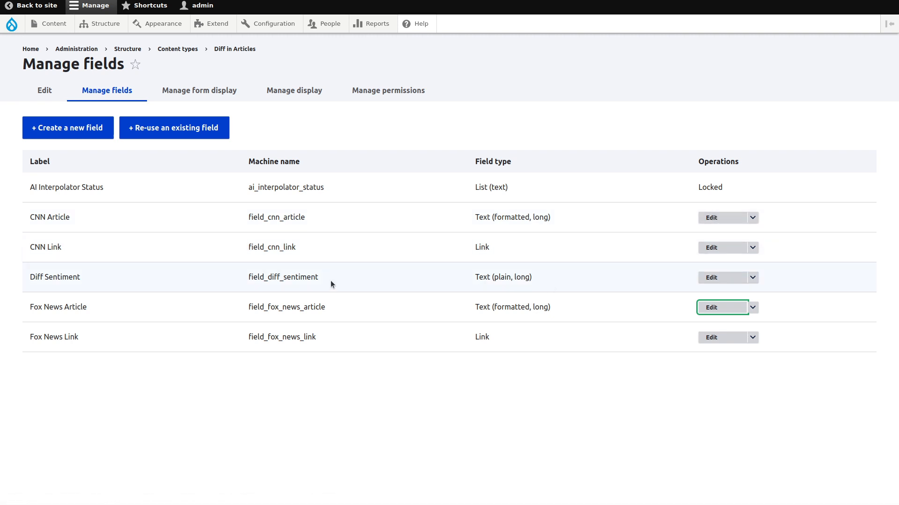
# Step: In the Diff Sentiment field settings, keep the interpolator input mode as Advanced Mode (Token)
pyautogui.click(729, 280)
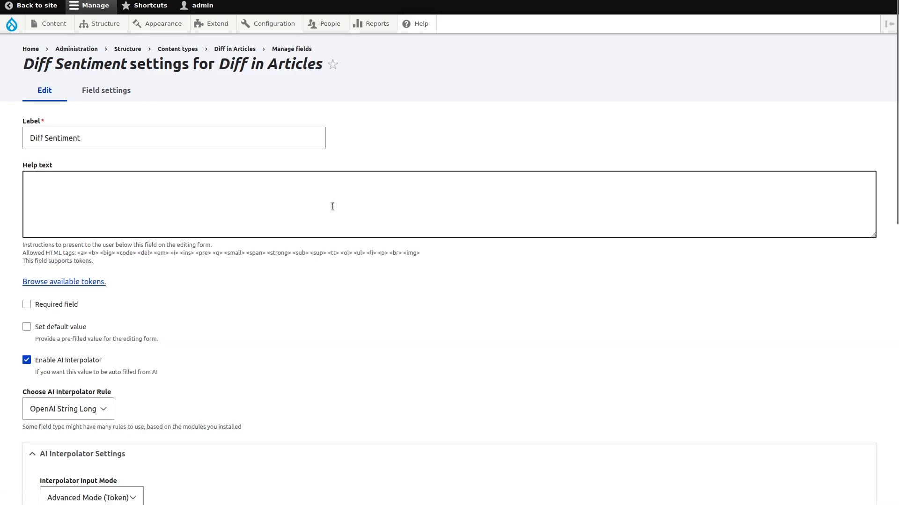
pyautogui.scroll(-10, 332, 206)
pyautogui.scroll(8, 332, 206)
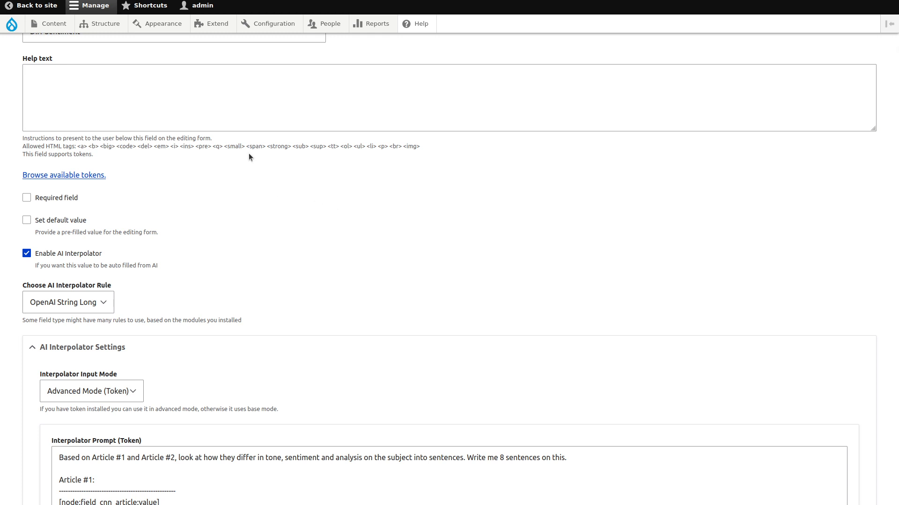
pyautogui.scroll(-3, 243, 231)
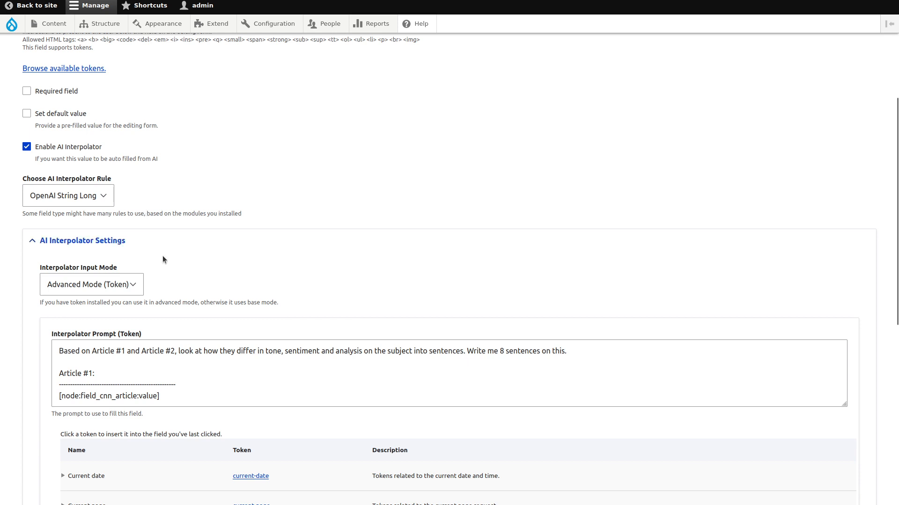
pyautogui.click(131, 287)
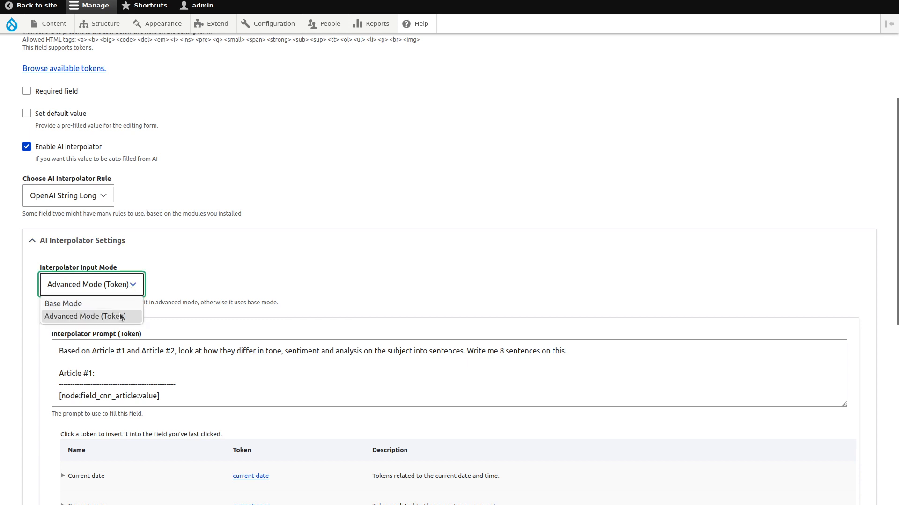
pyautogui.click(264, 261)
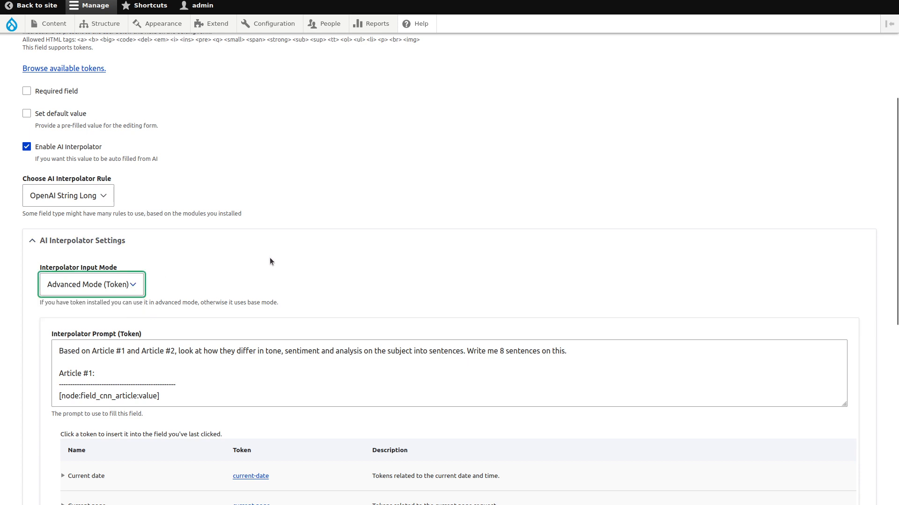
pyautogui.click(13, 329)
# Step: Use the Node tokens in a prompt requesting 8 sentences comparing the CNN and Fox News articles
pyautogui.scroll(-5, 13, 329)
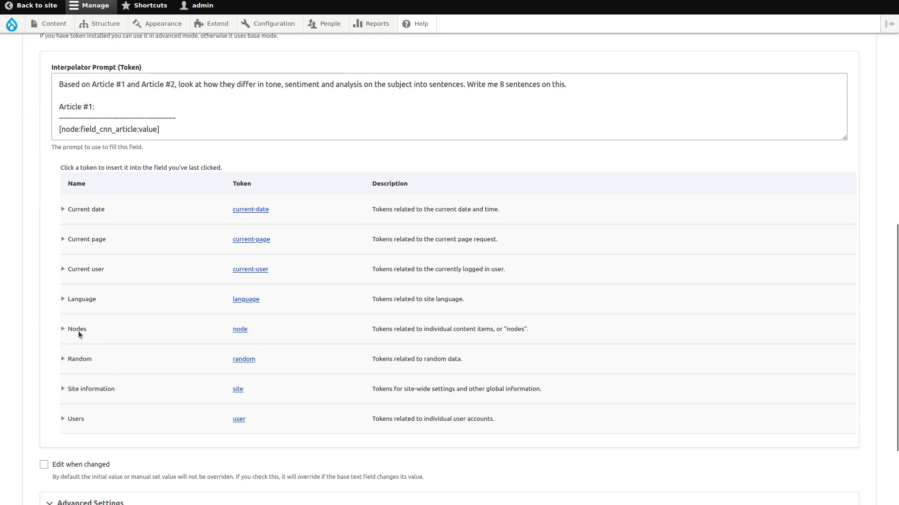
pyautogui.click(63, 330)
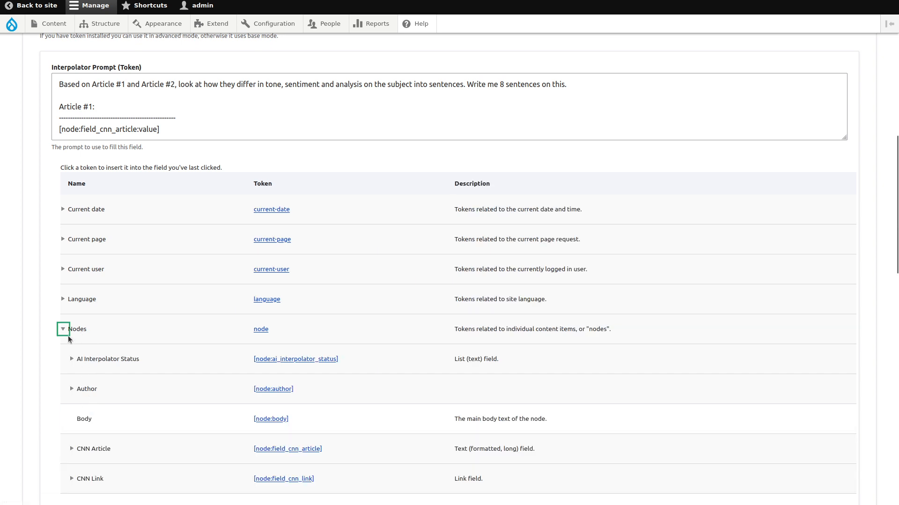
pyautogui.click(68, 334)
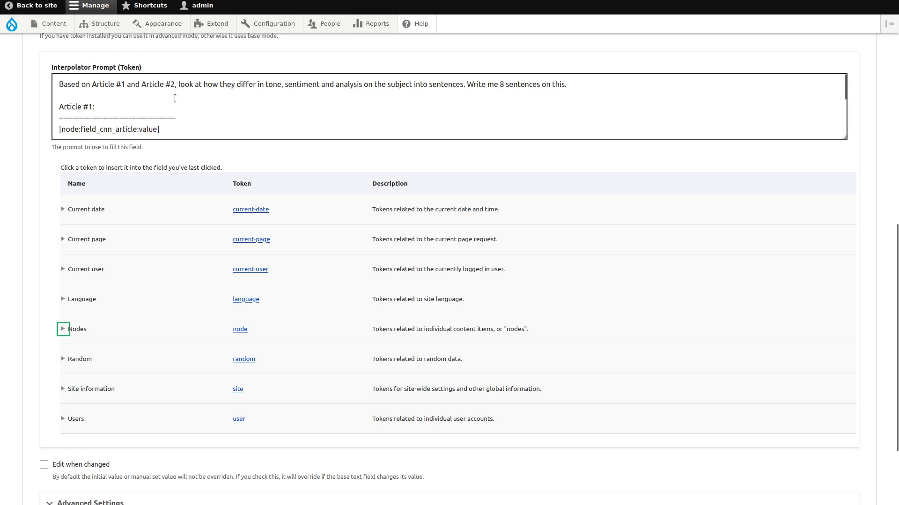
pyautogui.scroll(-2, 174, 98)
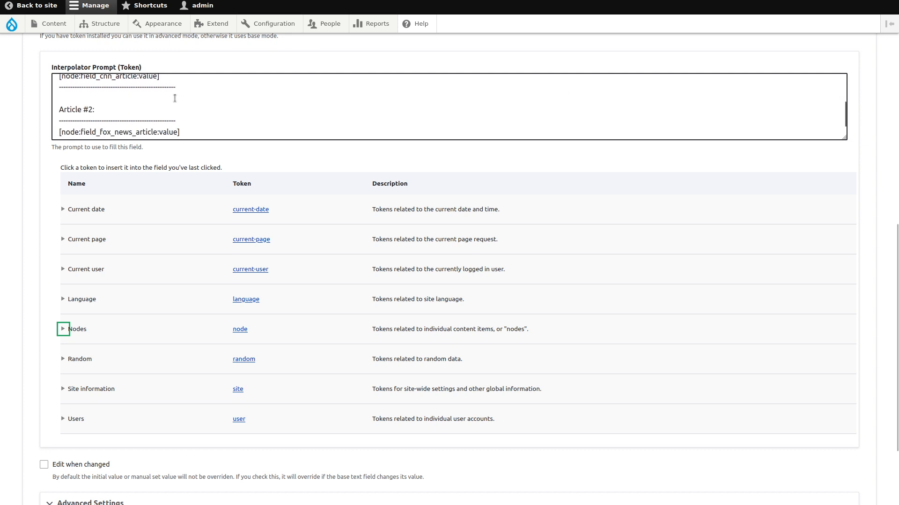
pyautogui.click(82, 78)
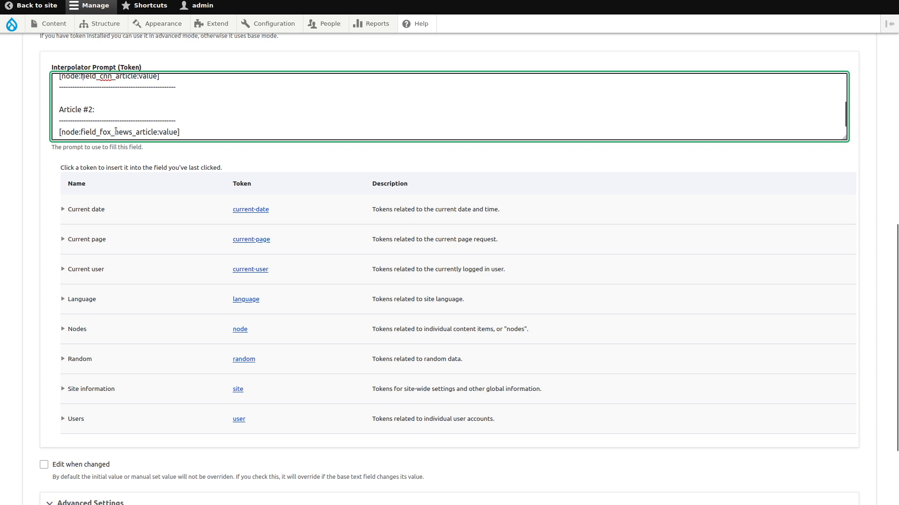
pyautogui.scroll(-3, 77, 251)
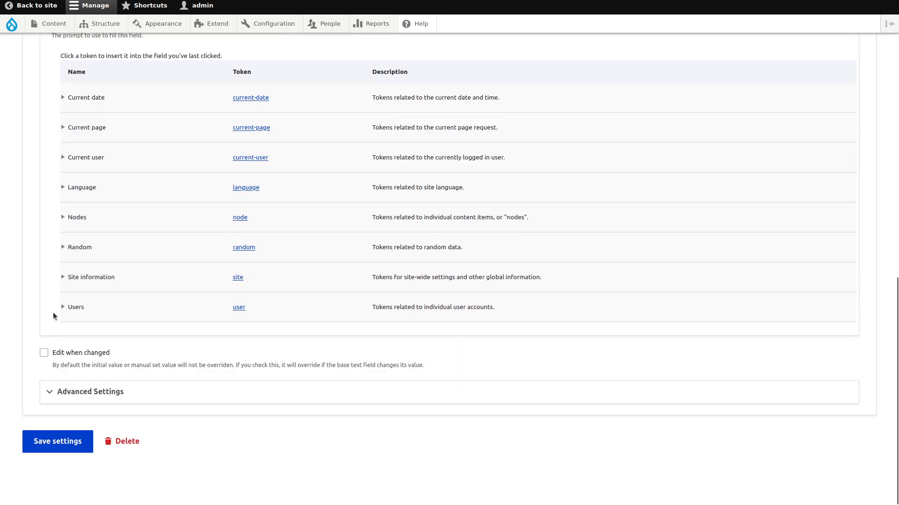
# Step: Check the interpolator's advanced settings, leaving the Interpolator Weight at 101
pyautogui.click(53, 393)
pyautogui.scroll(-5, 30, 325)
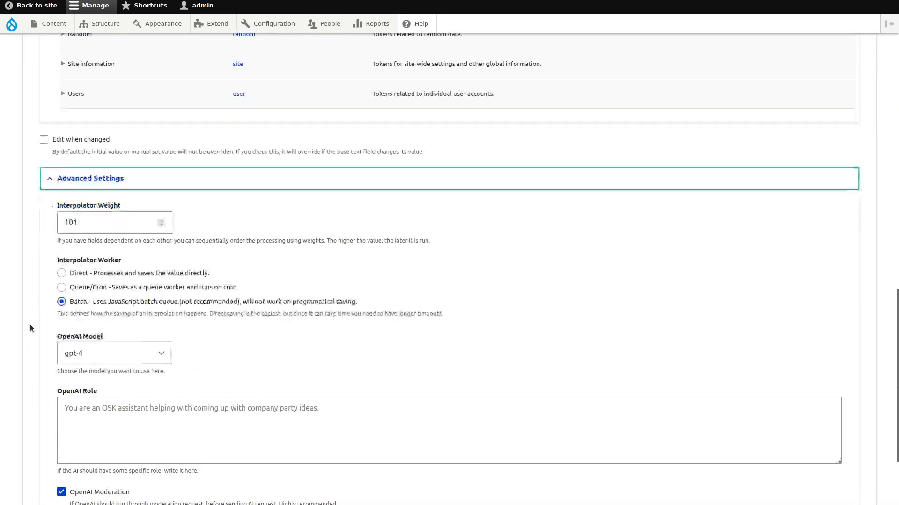
pyautogui.click(91, 227)
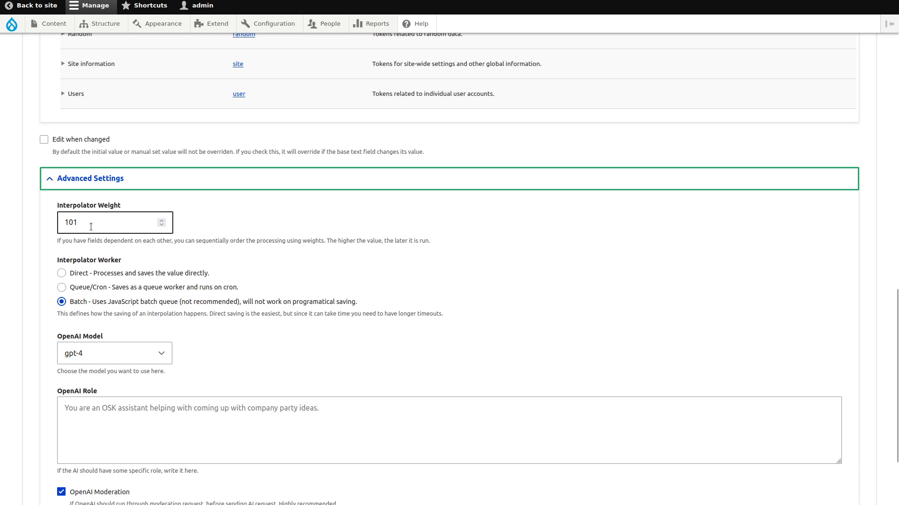
pyautogui.click(91, 241)
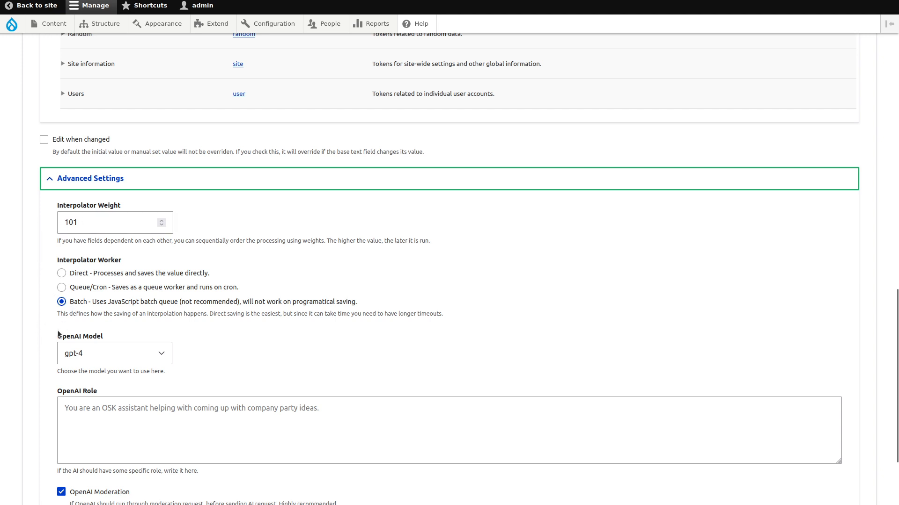
pyautogui.scroll(-3, 25, 298)
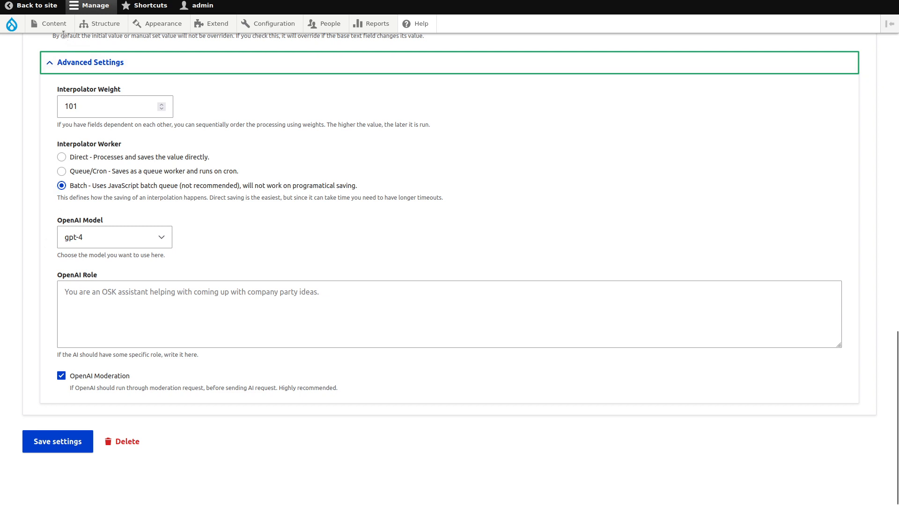
# Step: Start a new Diff in Articles item from Content > Add content
pyautogui.moveTo(61, 27)
pyautogui.moveTo(80, 43)
pyautogui.click(141, 43)
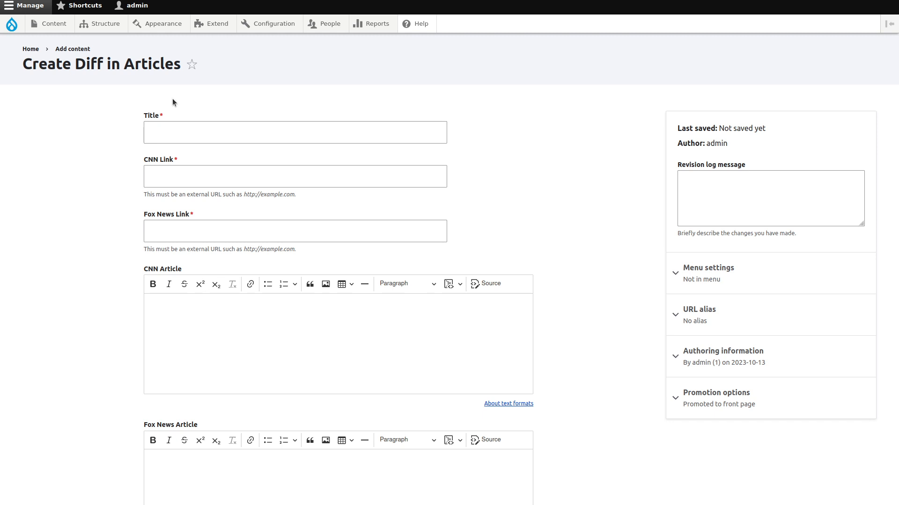
# Step: Enter 'Comparison' as the new item's title
pyautogui.click(187, 127)
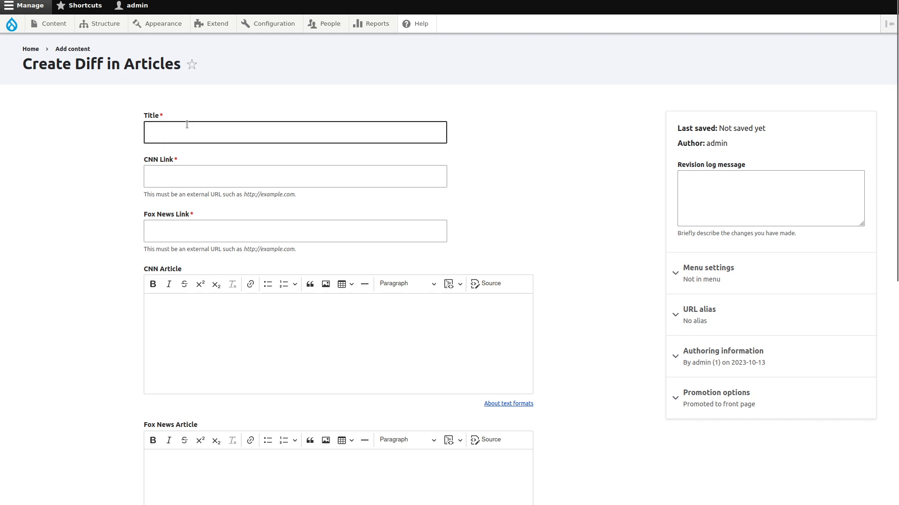
pyautogui.scroll(-5, 111, 220)
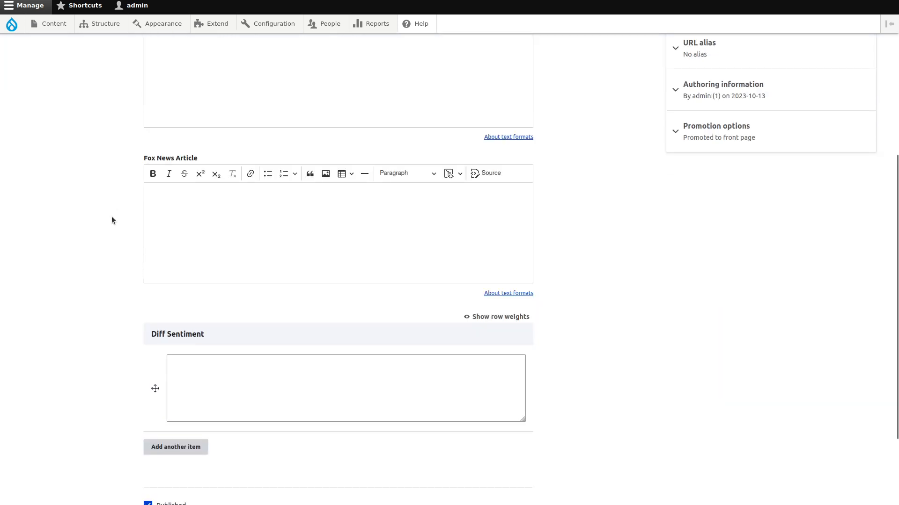
pyautogui.scroll(2, 245, 183)
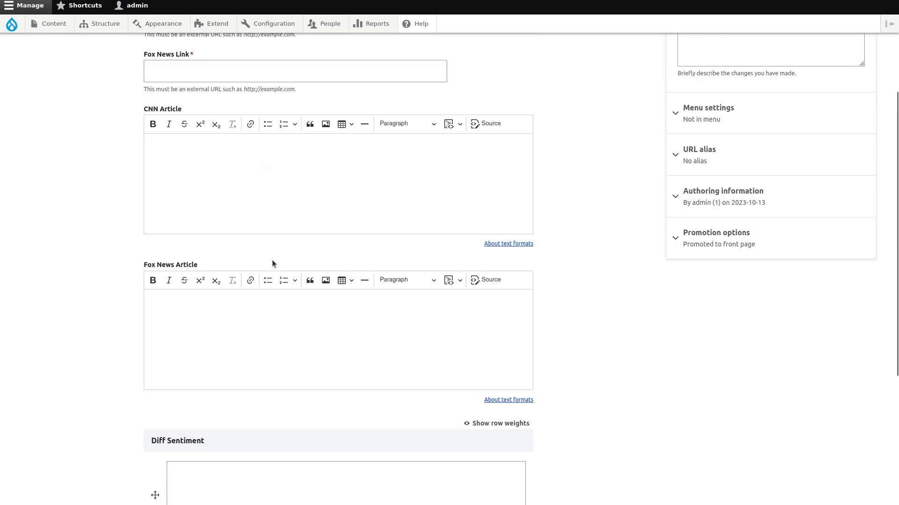
pyautogui.scroll(-4, 273, 261)
pyautogui.scroll(4, 272, 261)
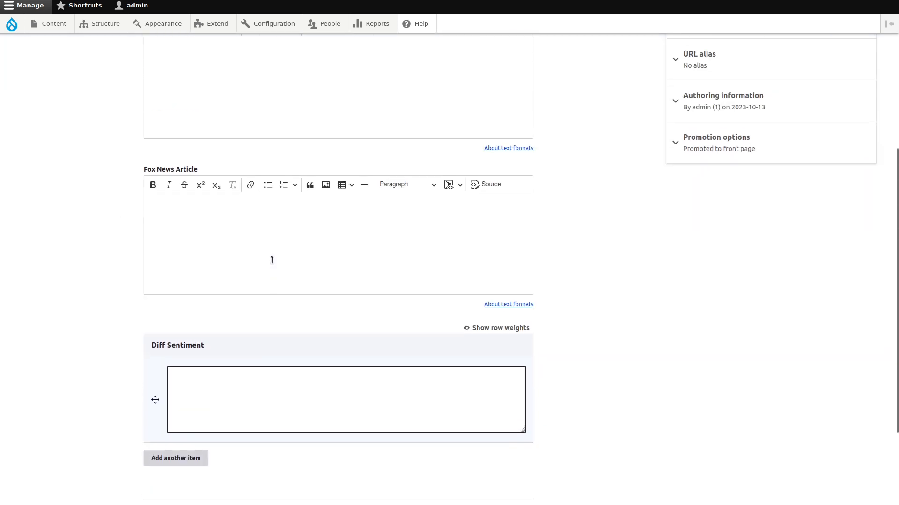
pyautogui.scroll(2, 272, 260)
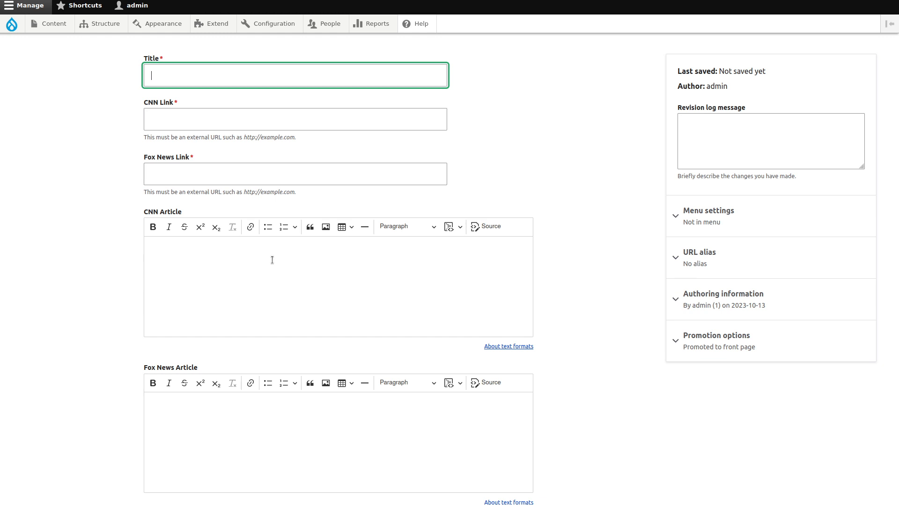
pyautogui.click(310, 80)
pyautogui.write('Conv')
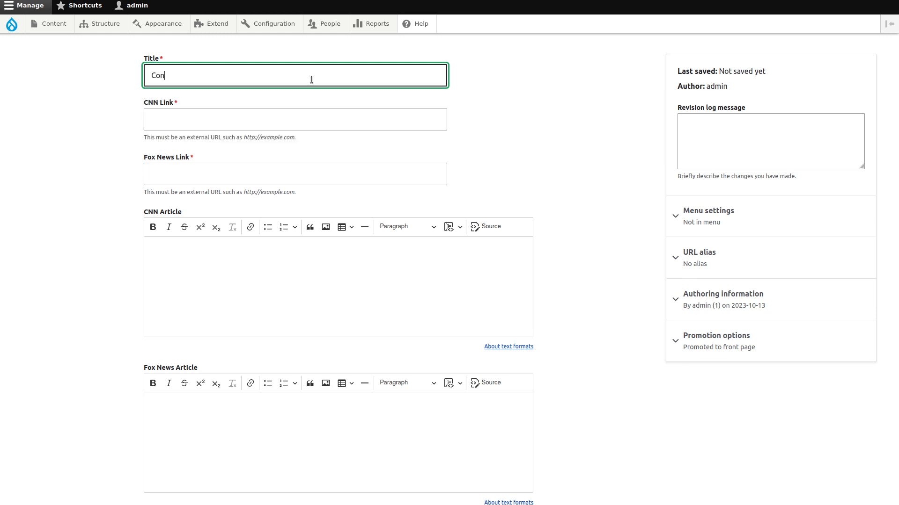
pyautogui.press('BackSpace')
pyautogui.write('mp')
pyautogui.press('Down')
pyautogui.press('Return')
# Step: Paste the CNN article URL into CNN Link and the Fox Business URL into Fox News Link
pyautogui.press('Tab')
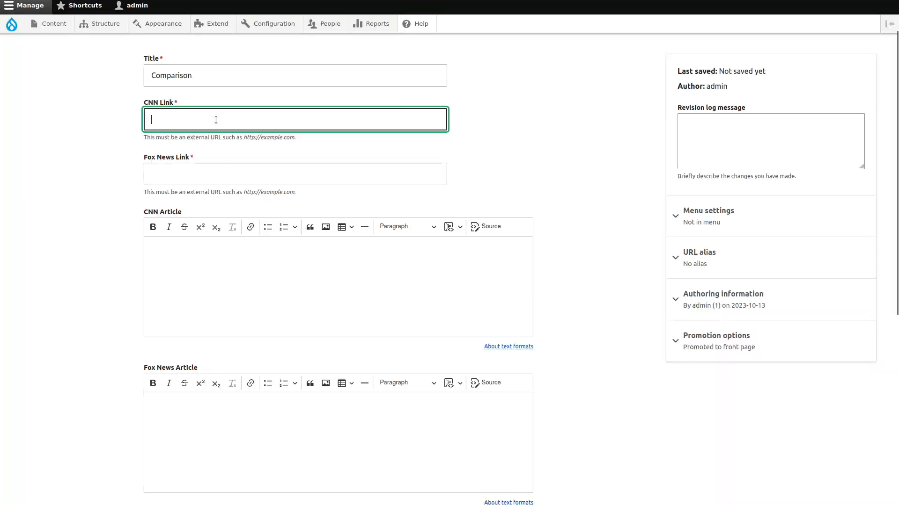
pyautogui.write('https://edition.cnn.com/2023/03/29/tech/chatgpt-ai-automation-jobs-impact-intl/index.html')
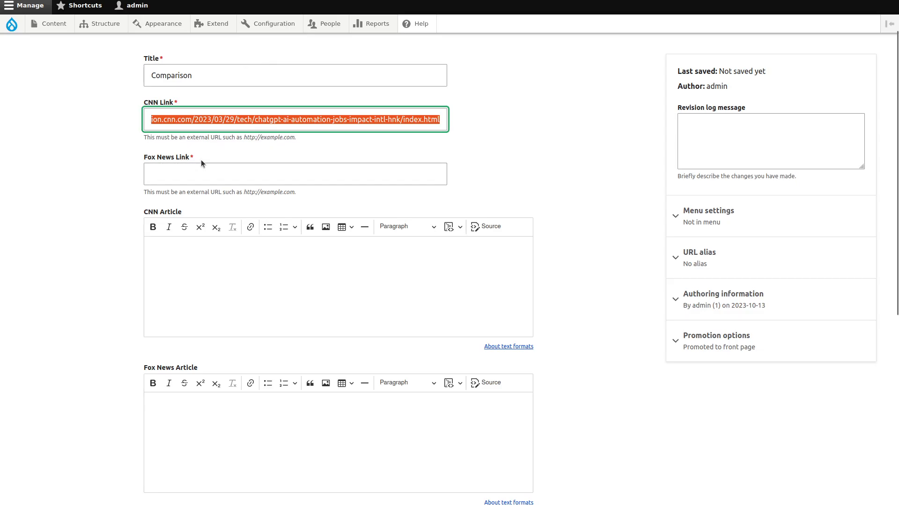
pyautogui.click(205, 174)
pyautogui.write('https://www.foxbusiness.com/media/will-artificial-intelligence-take-over-jobs-careers-across-varying-fields-could-risk')
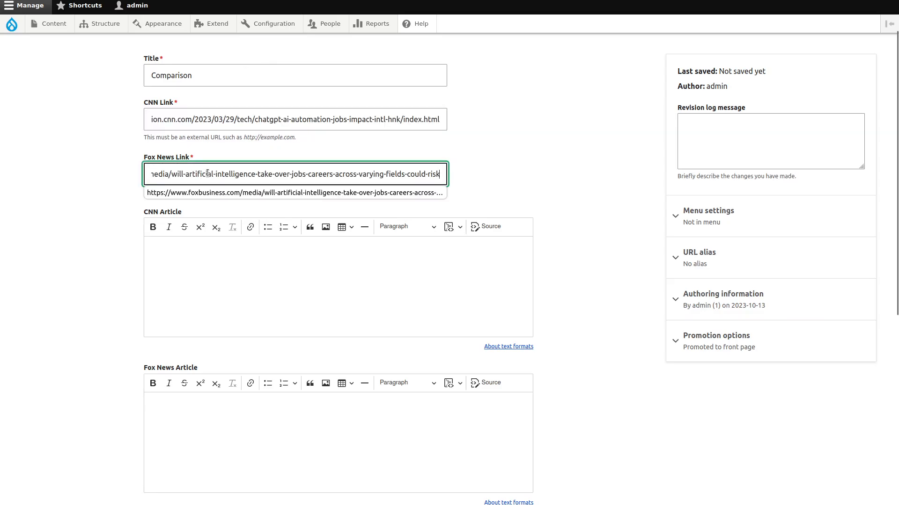
pyautogui.click(90, 217)
# Step: Leave the Diff Sentiment box empty for the AI to fill
pyautogui.scroll(-2, 227, 305)
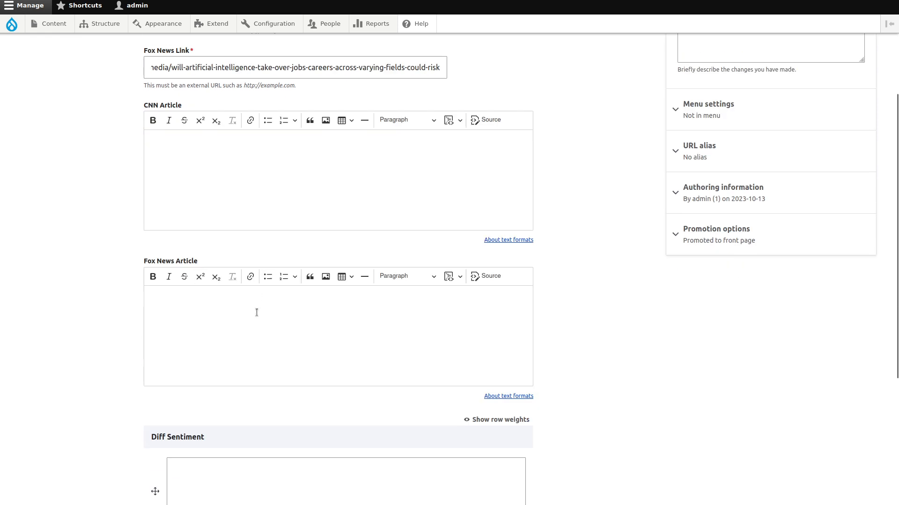
pyautogui.scroll(-2, 212, 262)
pyautogui.click(231, 359)
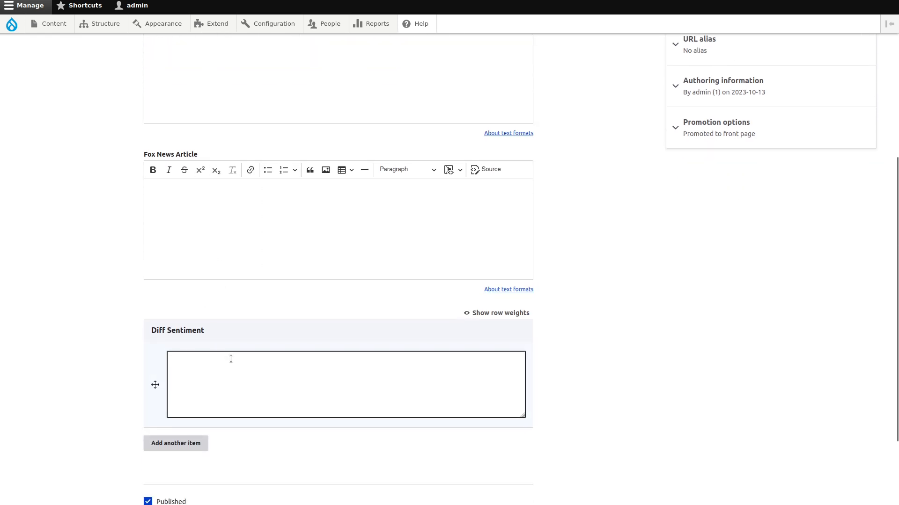
pyautogui.click(135, 310)
pyautogui.scroll(-2, 135, 311)
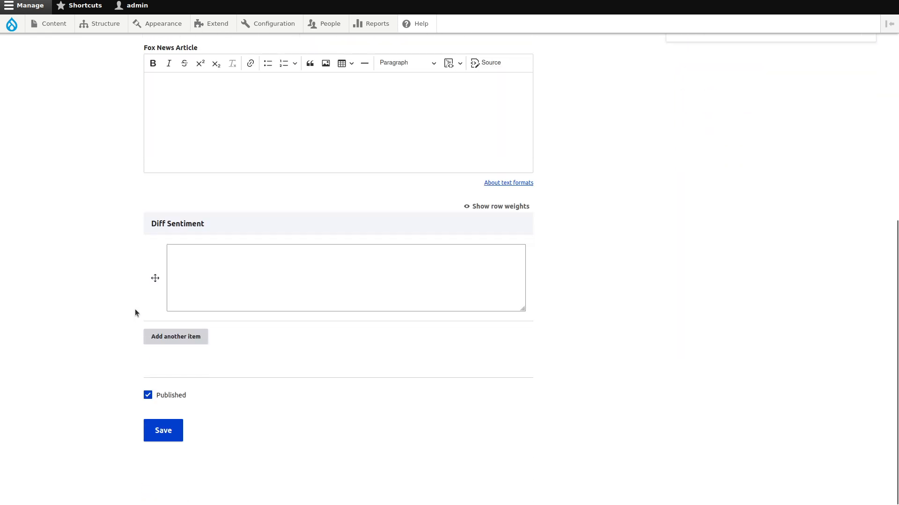
# Step: Save the Comparison item to trigger AI field processing
pyautogui.click(174, 429)
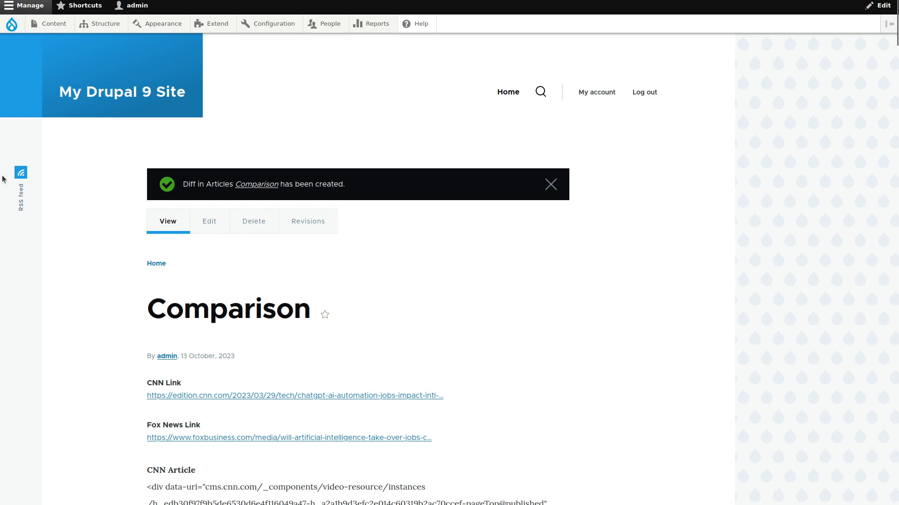
# Step: Edit the Comparison item and read the scraped articles and AI-written Diff Sentiment sentences
pyautogui.click(210, 221)
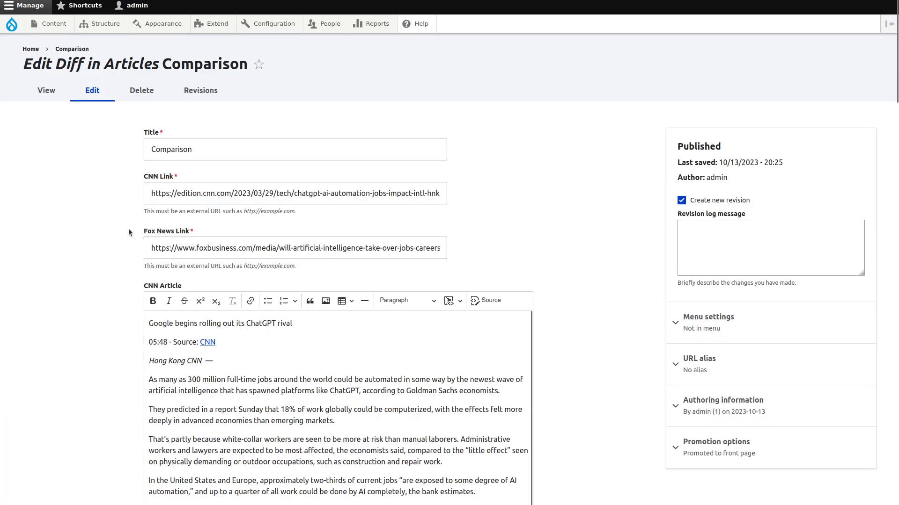
pyautogui.scroll(-5, 111, 215)
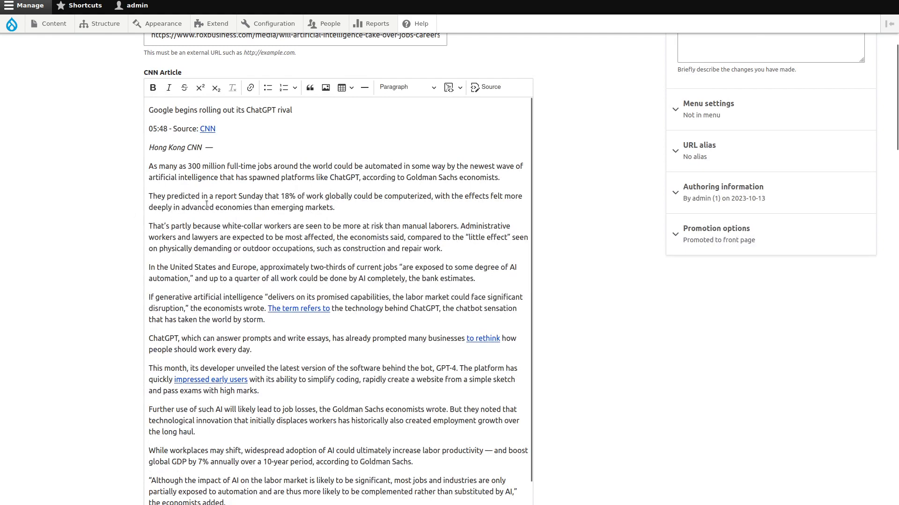
pyautogui.scroll(-10, 117, 241)
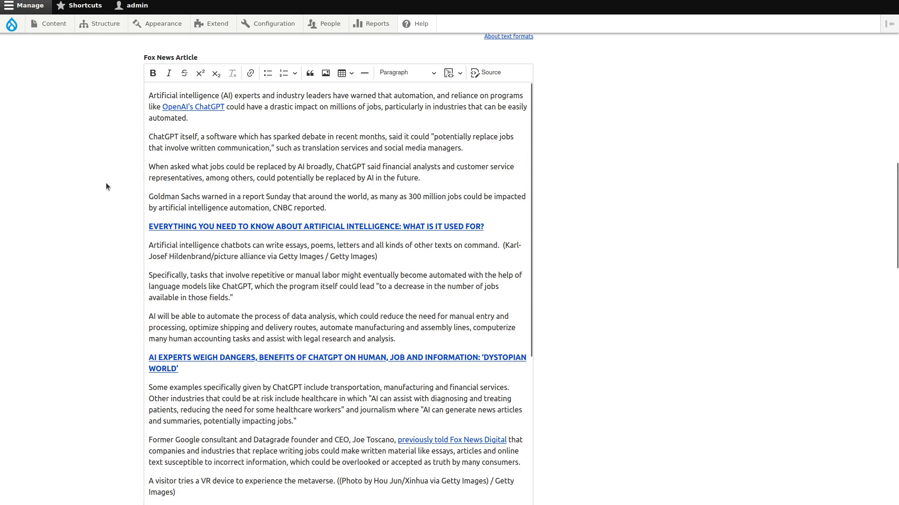
pyautogui.scroll(-8, 106, 185)
pyautogui.scroll(-2, 105, 186)
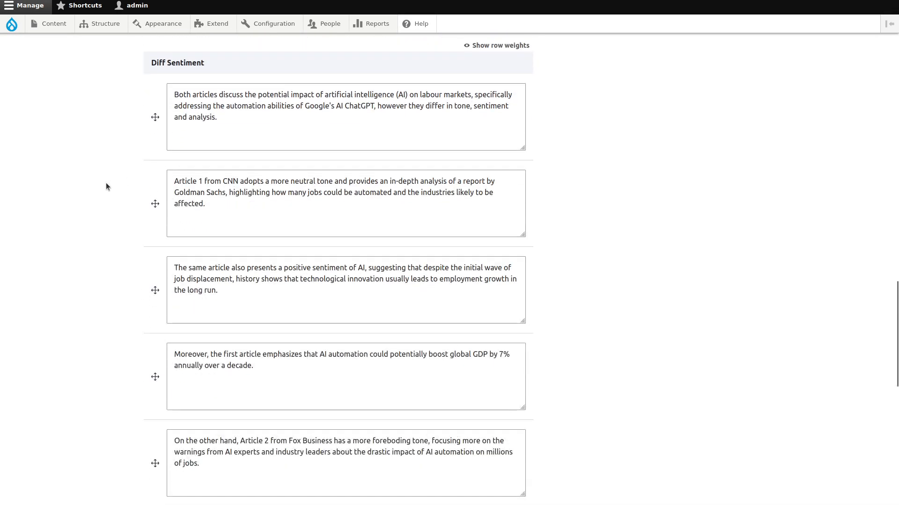
pyautogui.click(203, 117)
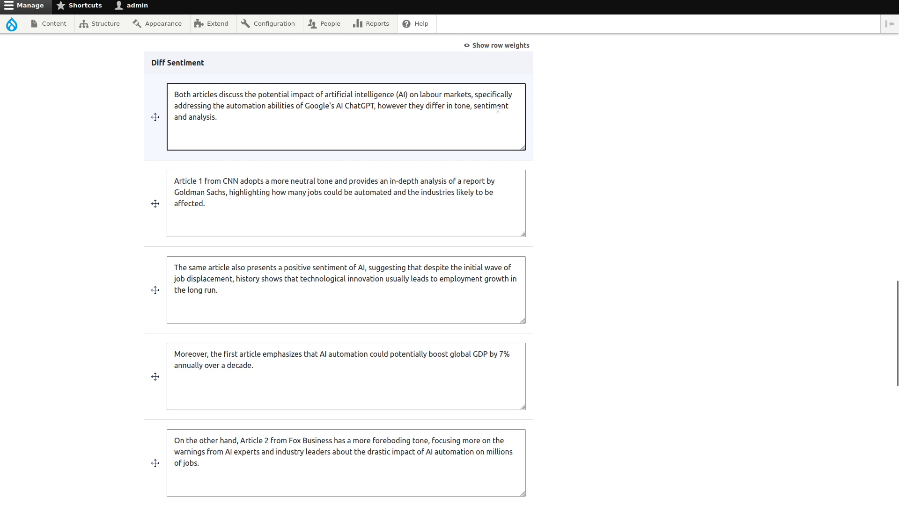
pyautogui.click(291, 178)
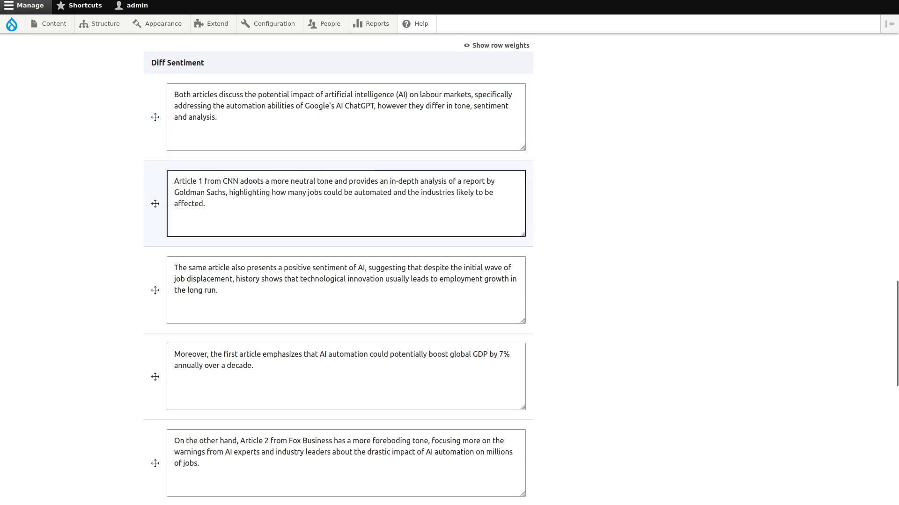